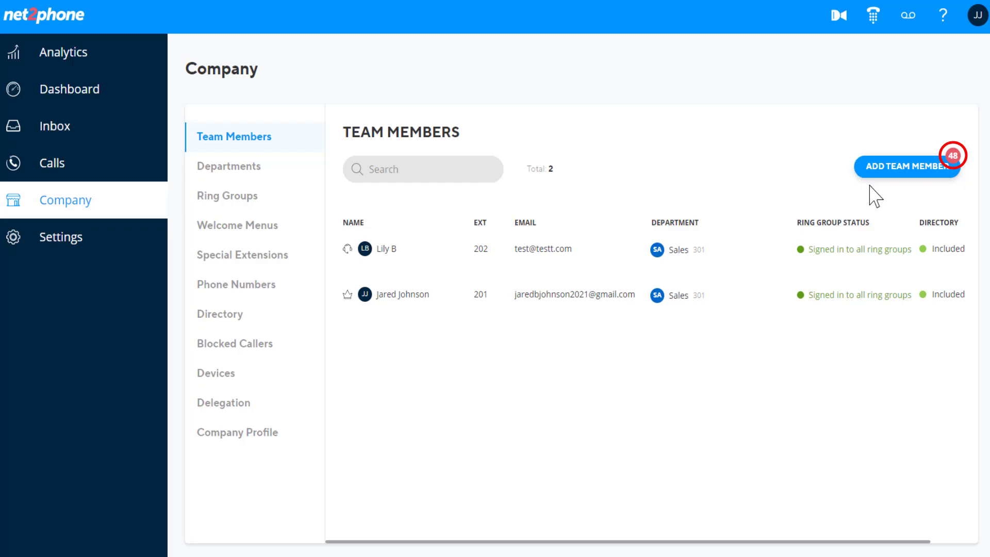
# Begin a new team member entry, filling in their full name and e-mail address.
pyautogui.click(898, 176)
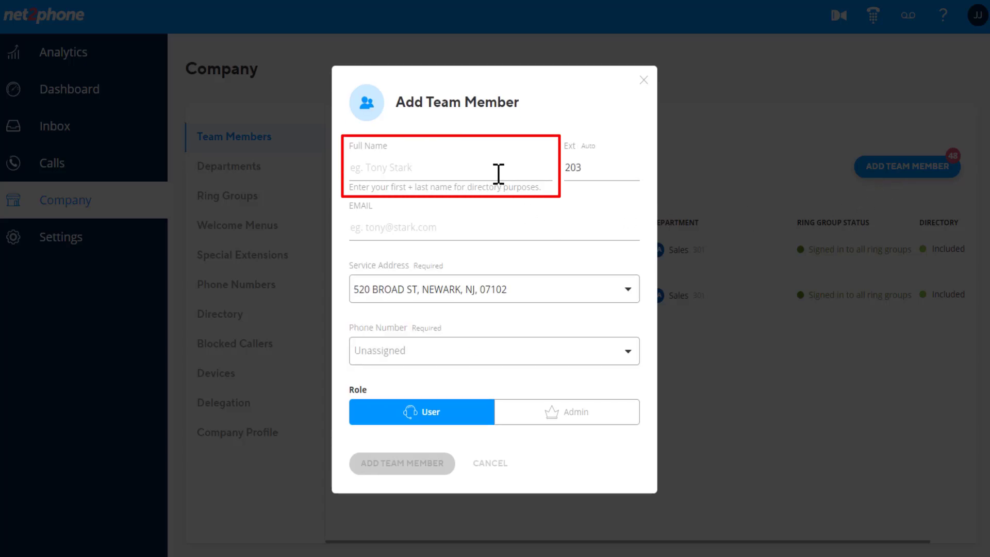
pyautogui.click(497, 173)
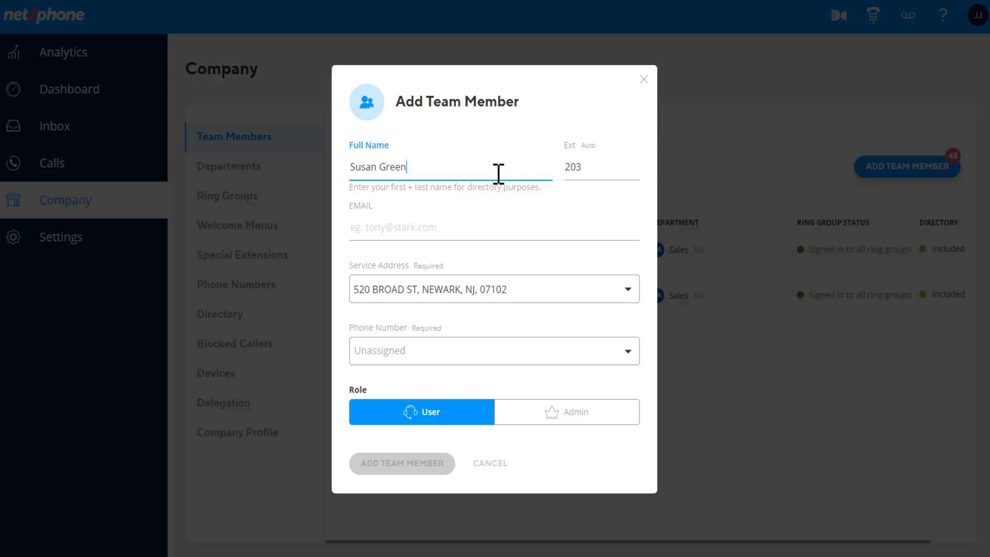
pyautogui.click(560, 235)
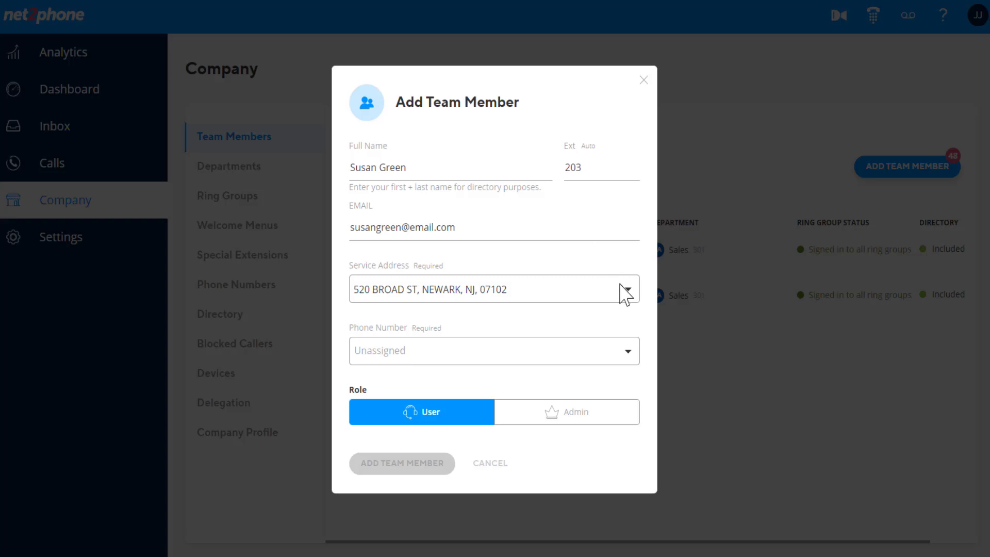
# Assign the first available phone number, keep the User role, and create the member at extension 203.
pyautogui.click(628, 351)
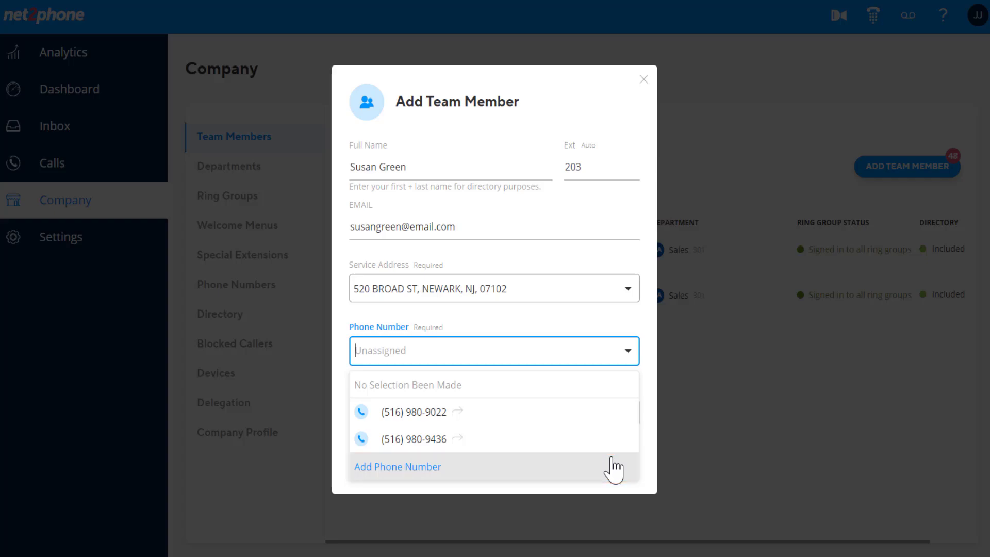
pyautogui.click(621, 425)
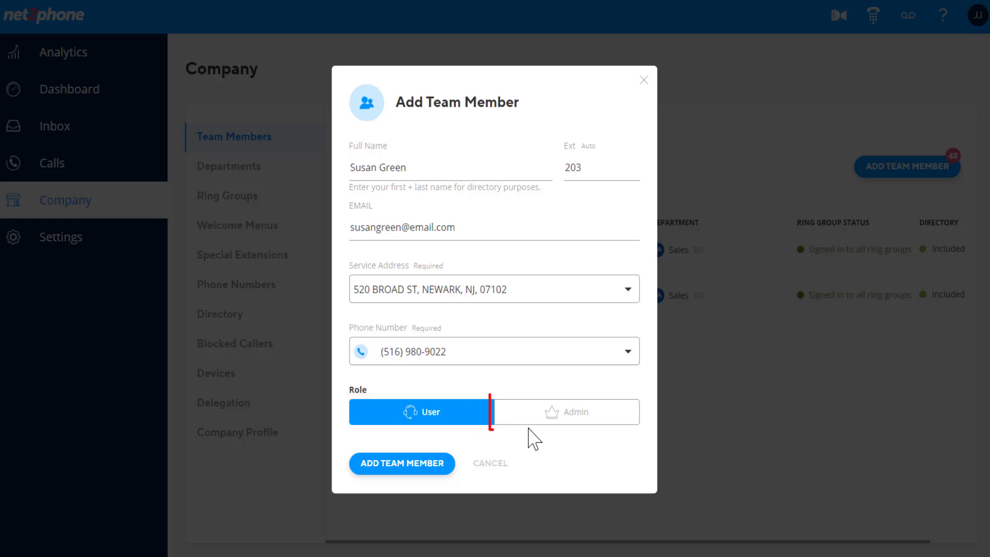
pyautogui.click(543, 424)
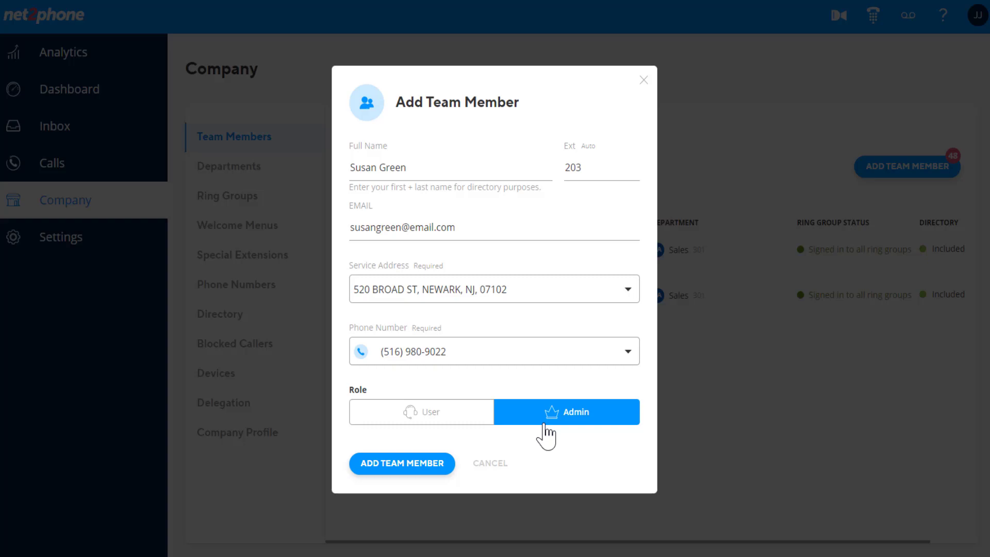
pyautogui.click(456, 424)
pyautogui.click(440, 472)
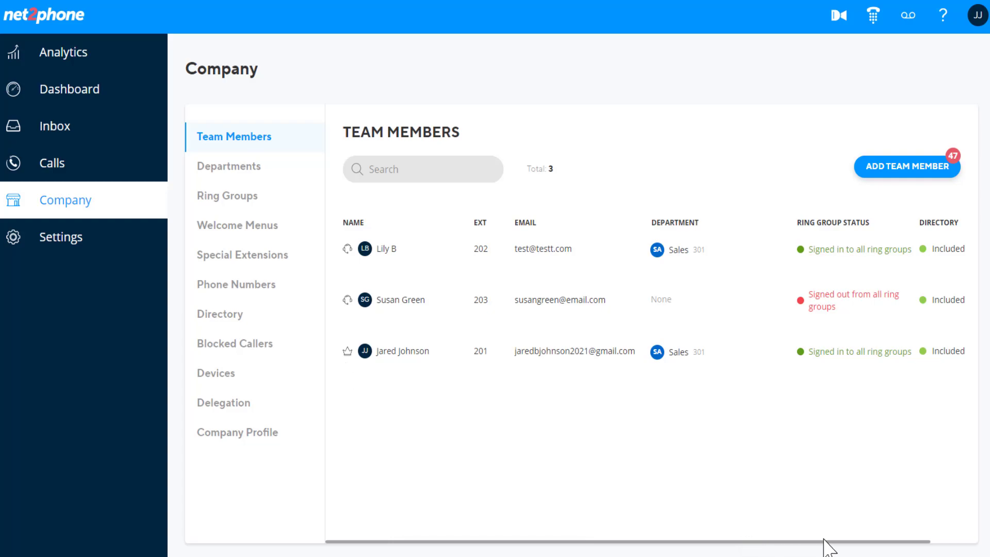
# Open the extension 202 member's edit window and scroll through the Profile settings.
pyautogui.moveTo(825, 541); pyautogui.dragTo(927, 546)
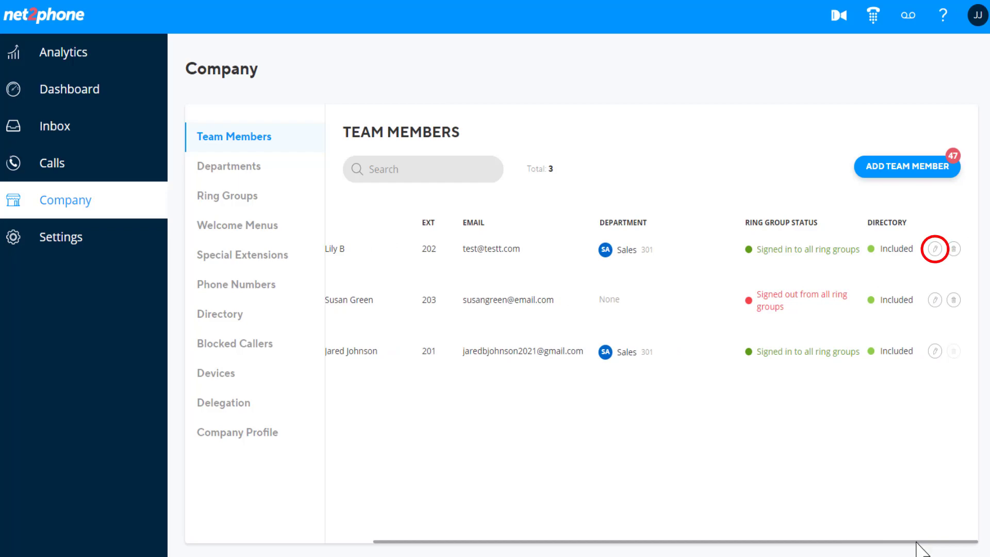
pyautogui.click(935, 249)
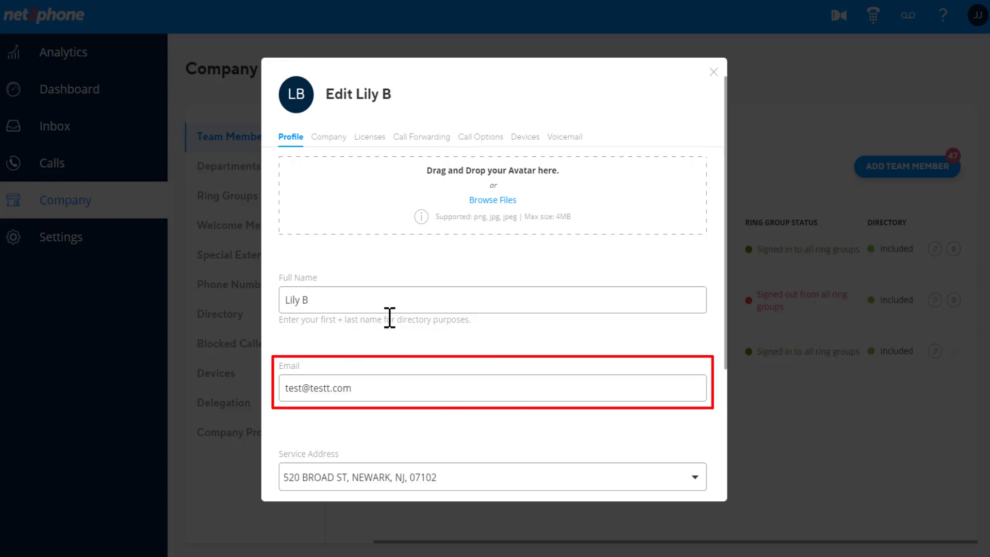
pyautogui.scroll(-3, 390, 317)
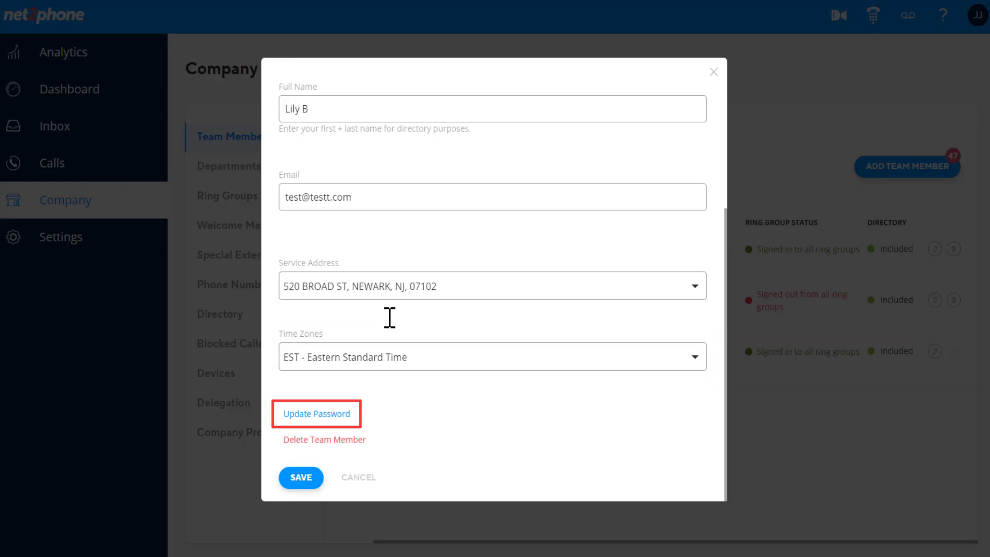
pyautogui.scroll(5, 390, 317)
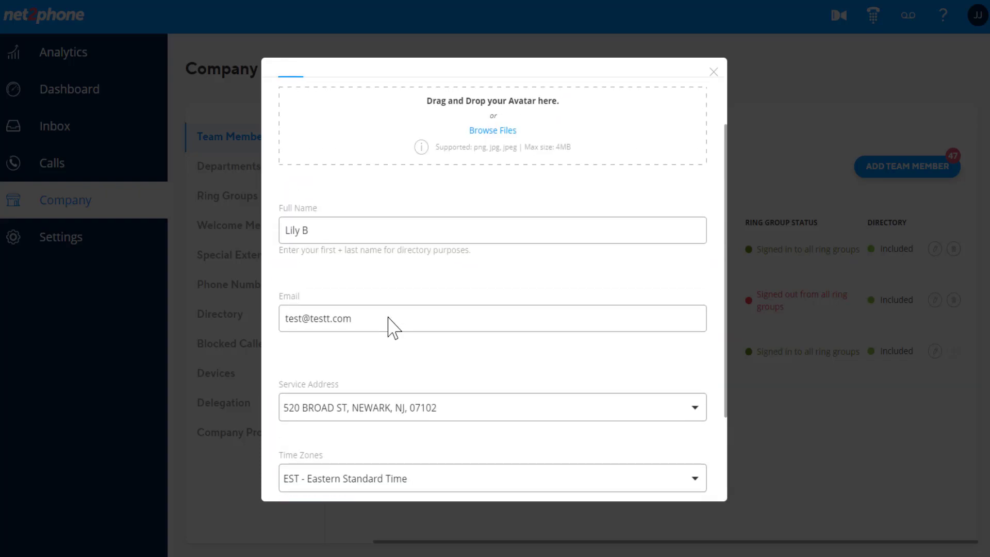
# Review the member's Company settings, then view their Licenses showing Huddle.
pyautogui.click(341, 137)
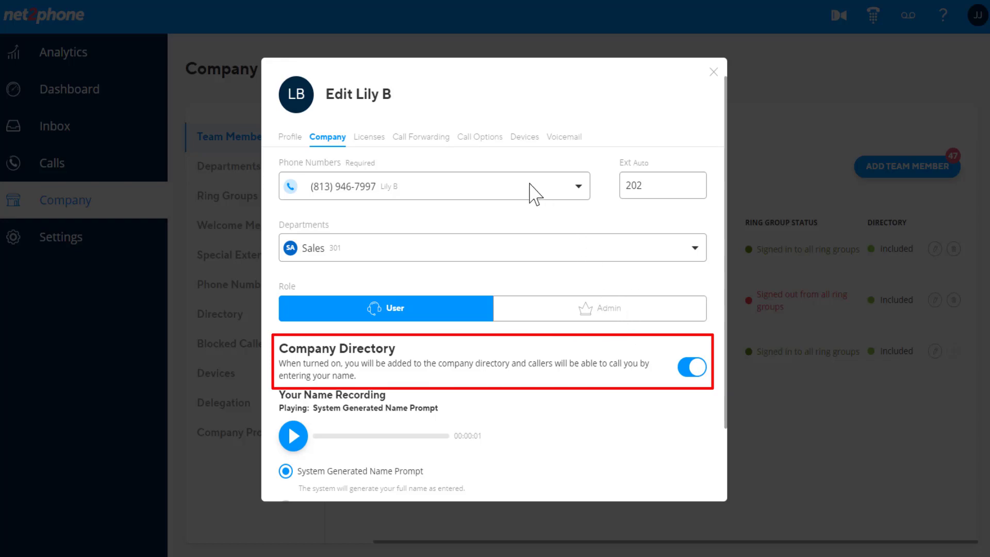
pyautogui.click(377, 143)
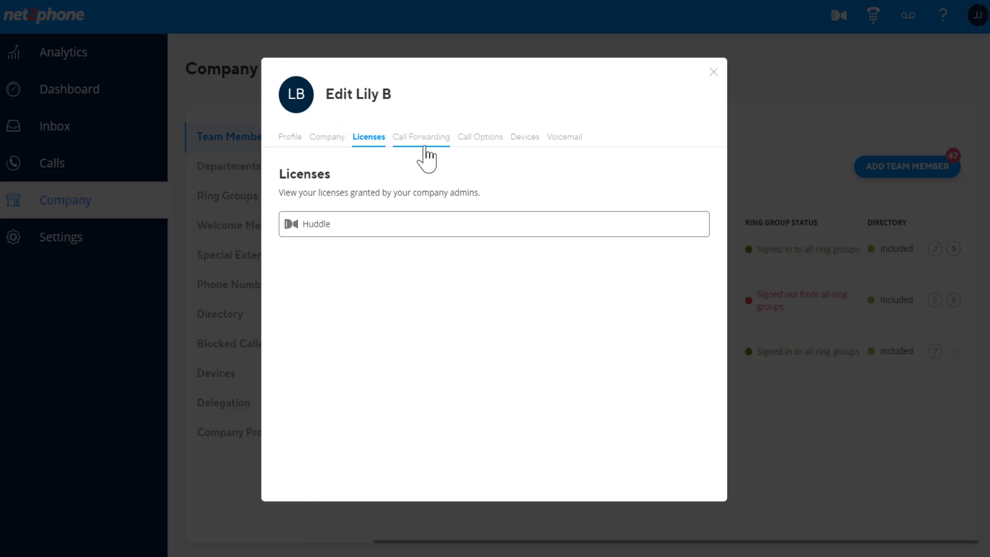
# Choose Ring All as the call forwarding option on the Call Forwarding tab.
pyautogui.click(426, 144)
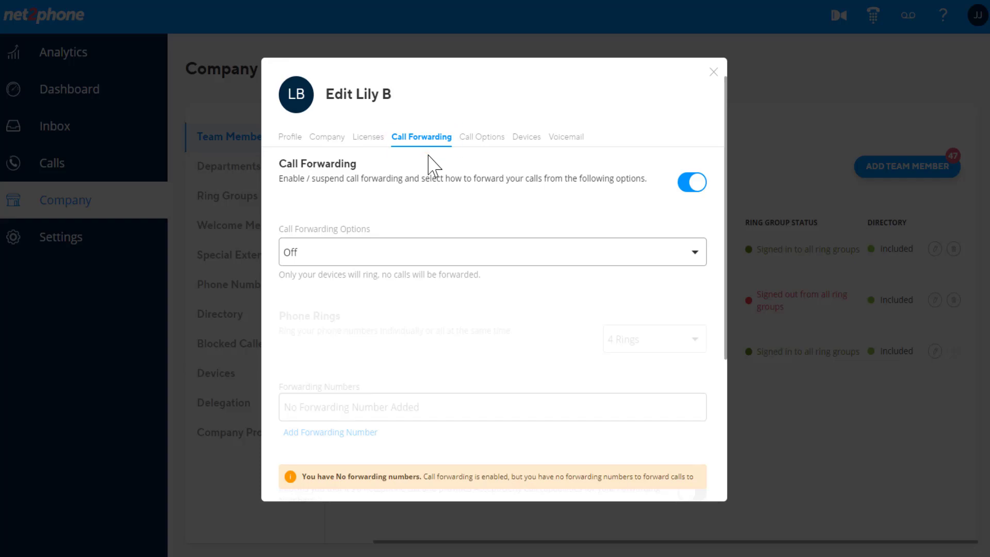
pyautogui.click(693, 260)
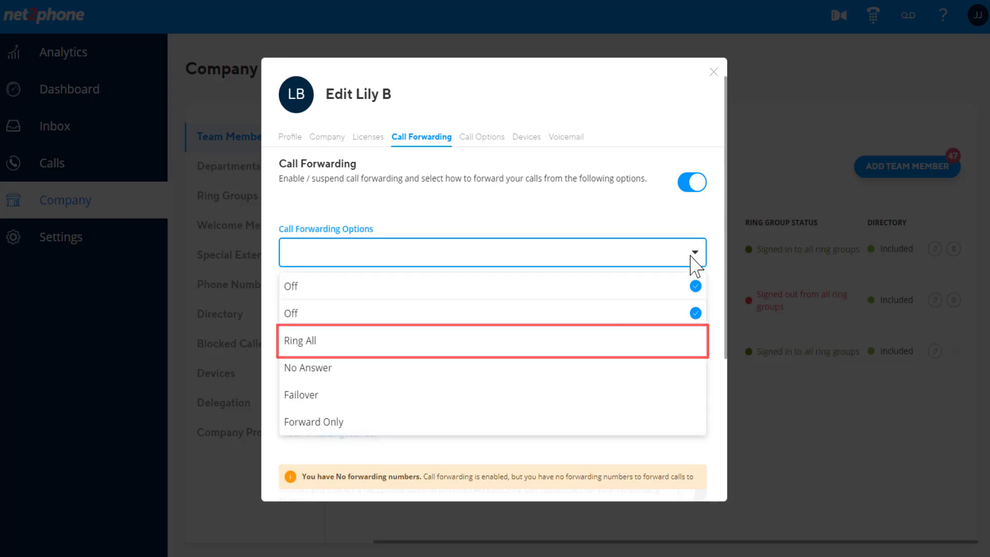
pyautogui.scroll(-1, 686, 274)
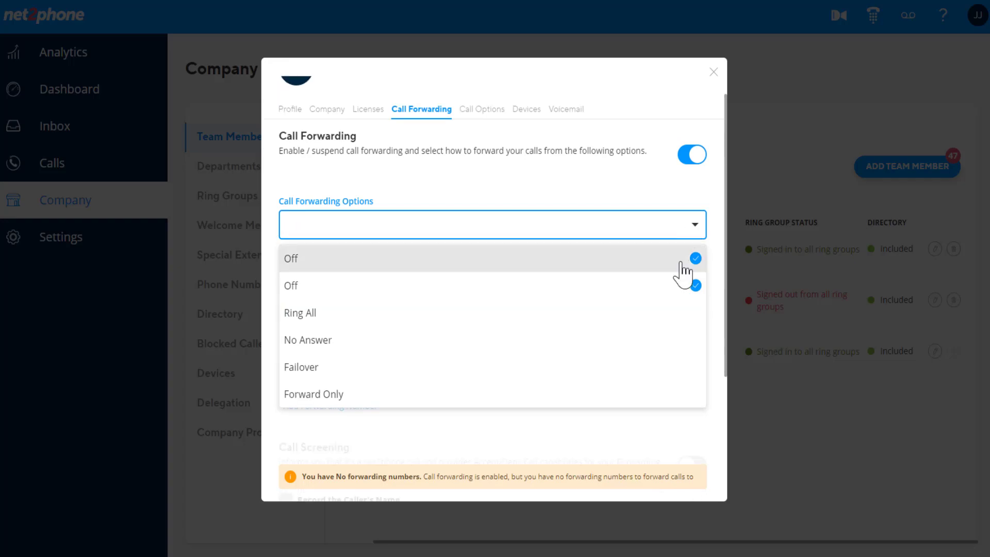
pyautogui.click(682, 314)
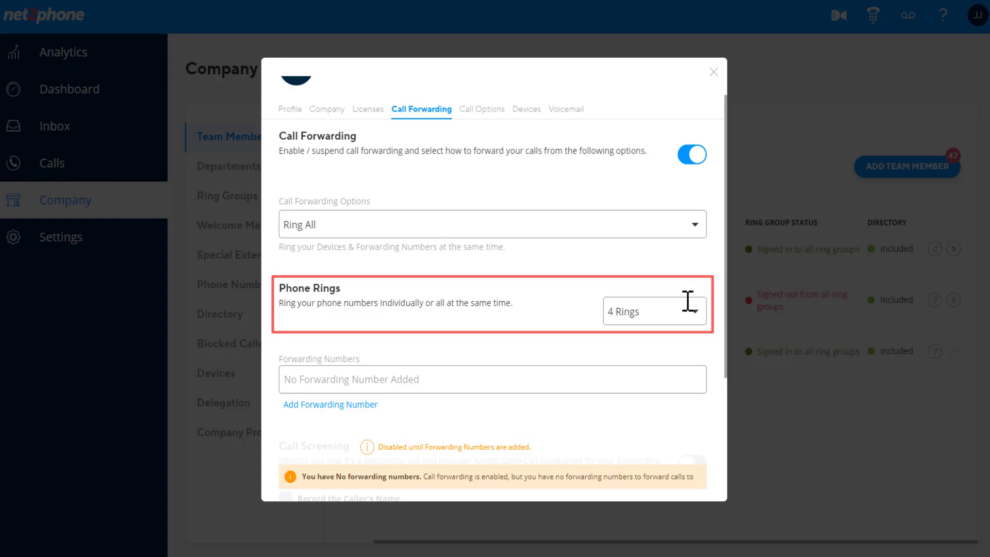
# Review the ring counts, leave Phone Rings at 4 Rings, and reopen the forwarding options.
pyautogui.click(688, 301)
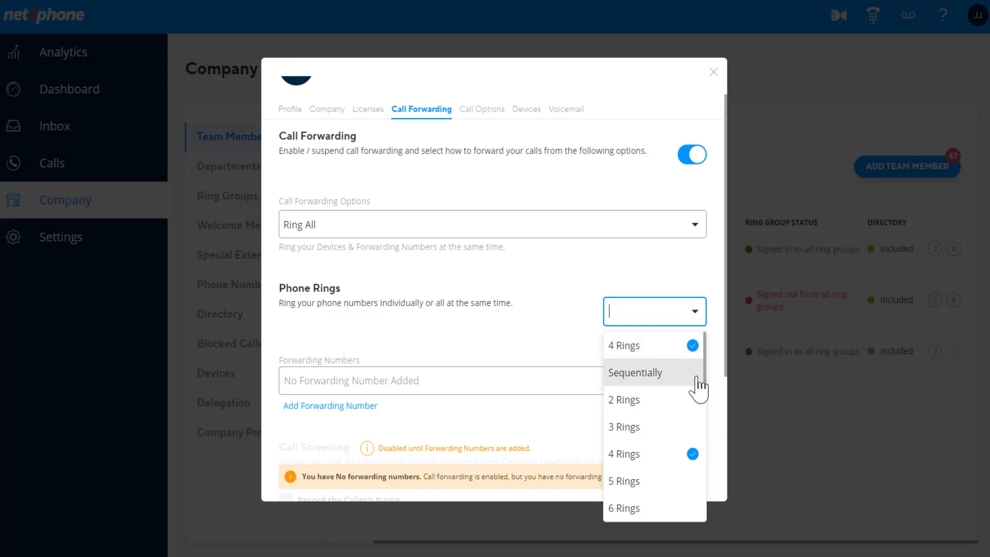
pyautogui.scroll(-3, 688, 428)
pyautogui.scroll(-3, 686, 431)
pyautogui.scroll(5, 682, 403)
pyautogui.click(668, 283)
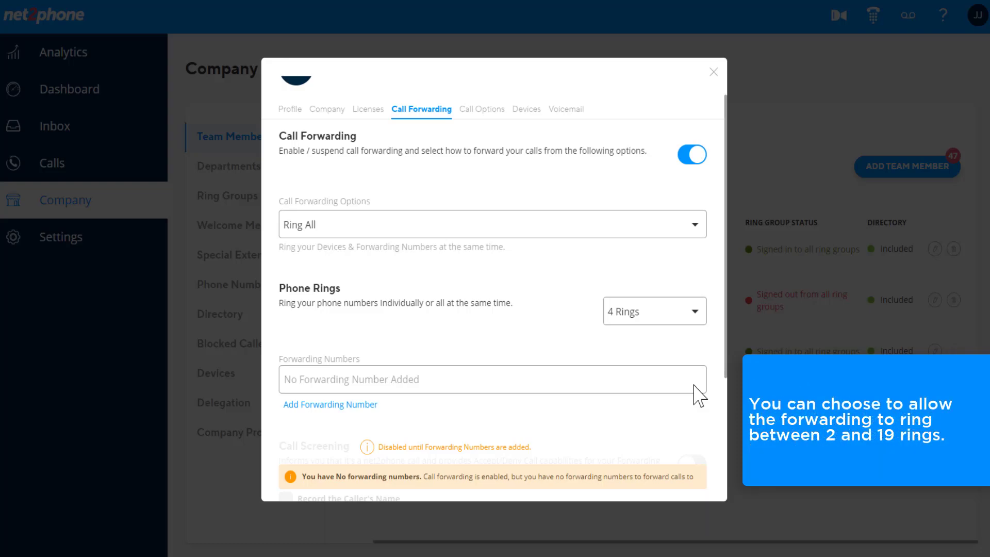
pyautogui.scroll(1, 694, 385)
pyautogui.click(666, 256)
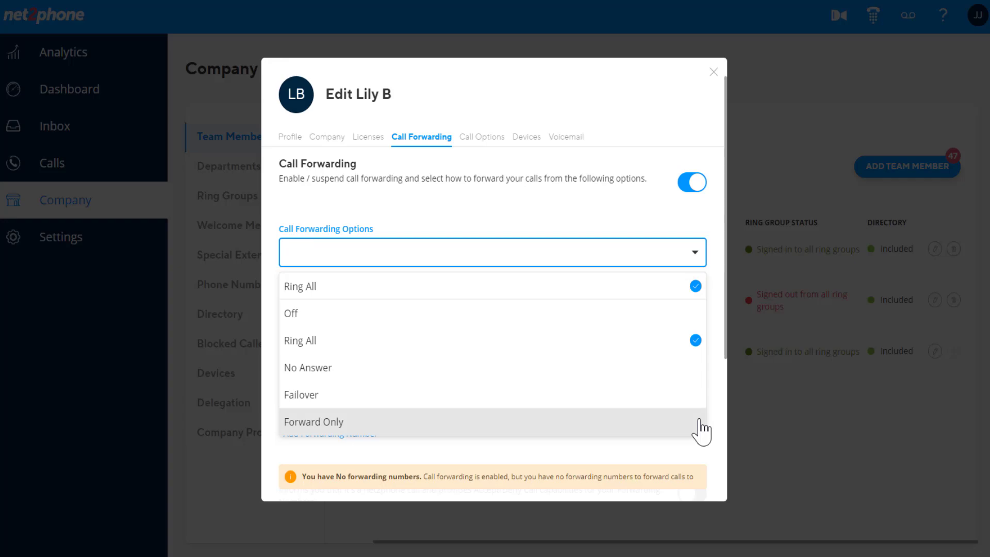
# Close the forwarding options list with Ring All still selected.
pyautogui.press('Escape')
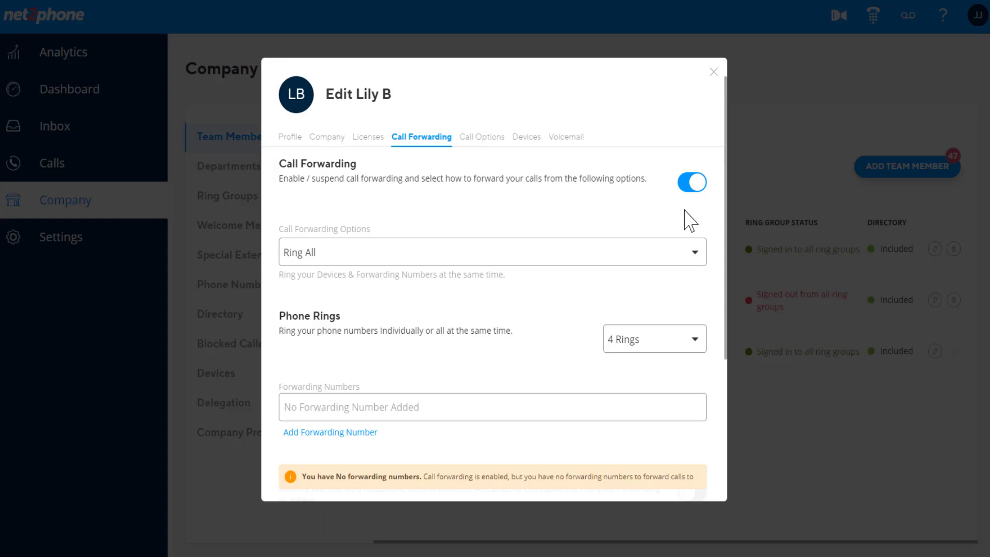
# Switch call forwarding off and back on again.
pyautogui.click(691, 187)
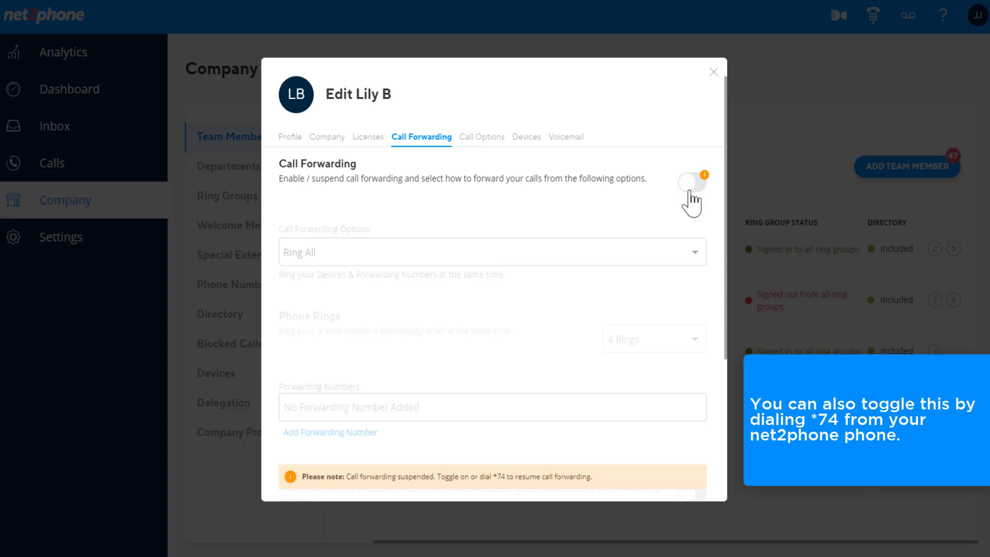
pyautogui.click(690, 186)
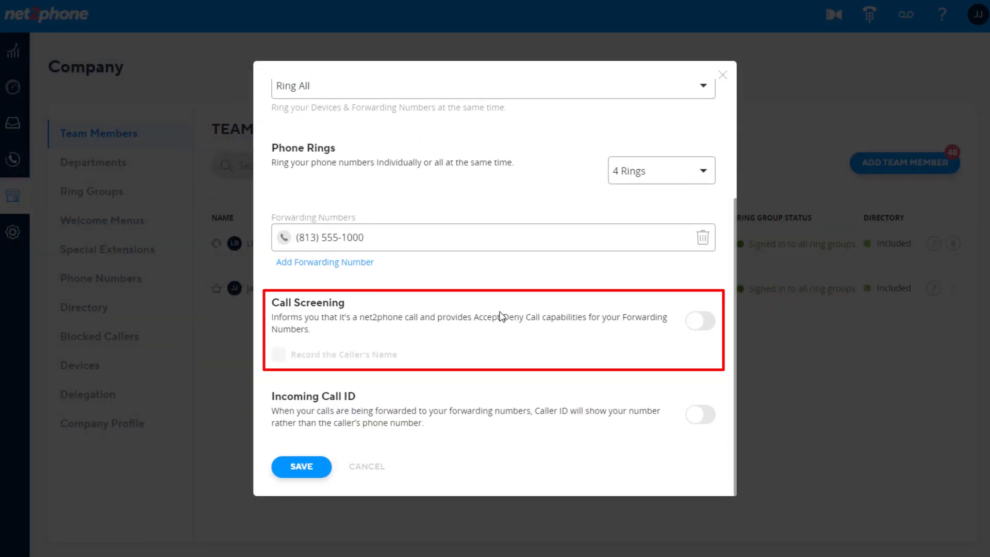
# Enable Call Screening with Record the Caller's Name, and turn on Incoming Call ID.
pyautogui.click(701, 323)
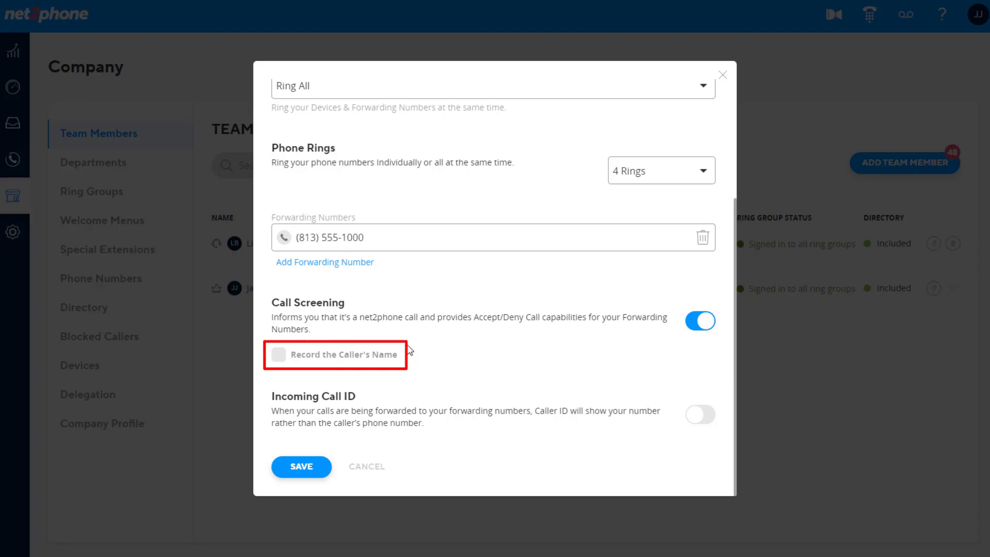
pyautogui.click(278, 355)
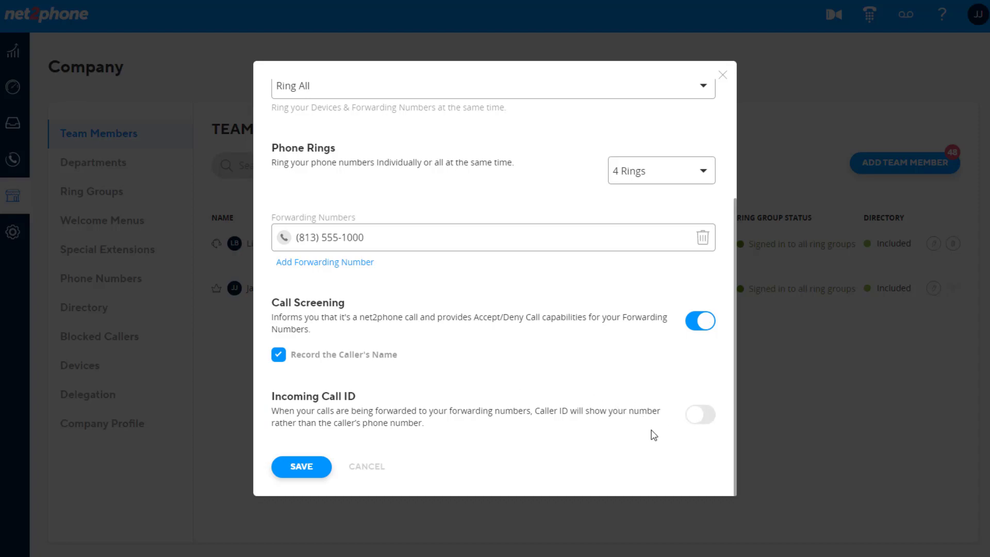
pyautogui.click(694, 422)
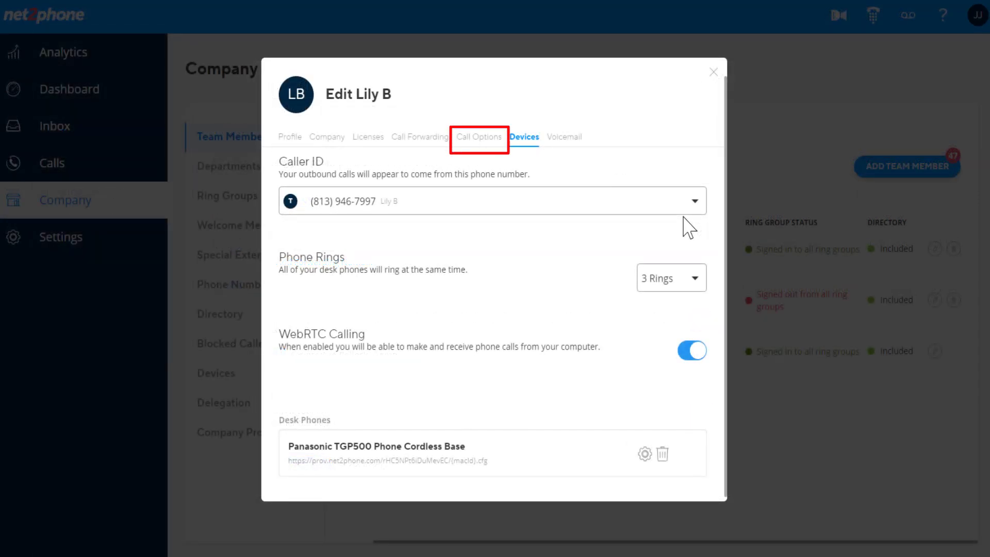
# Turn off Call Recording under Call Options, then view the Devices settings.
pyautogui.click(485, 140)
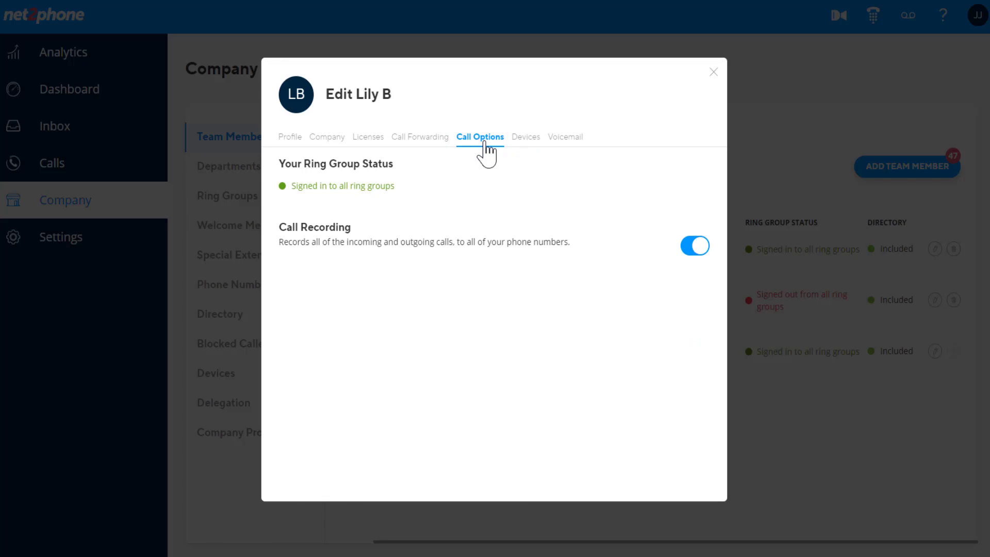
pyautogui.click(700, 244)
pyautogui.click(525, 143)
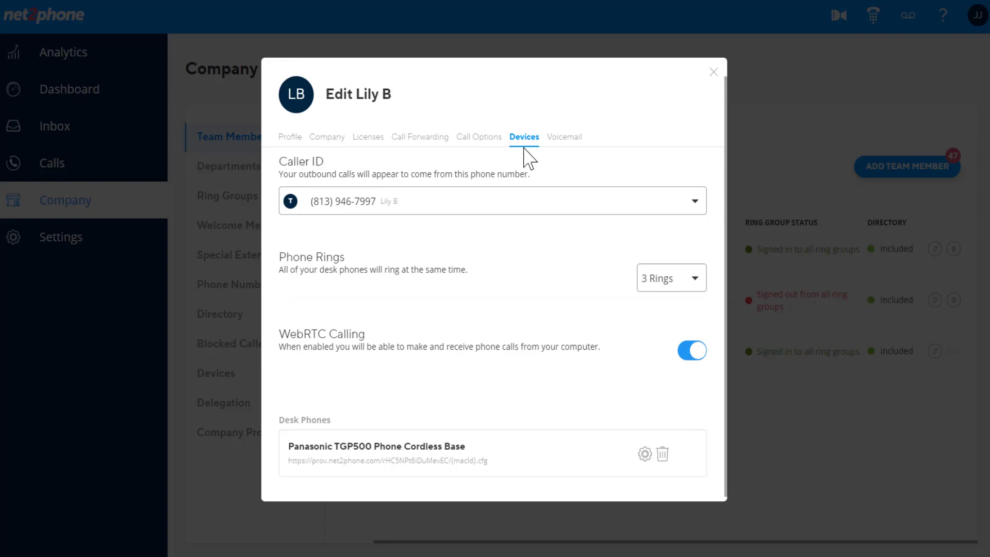
pyautogui.click(697, 280)
pyautogui.click(697, 280)
pyautogui.click(698, 356)
pyautogui.click(698, 354)
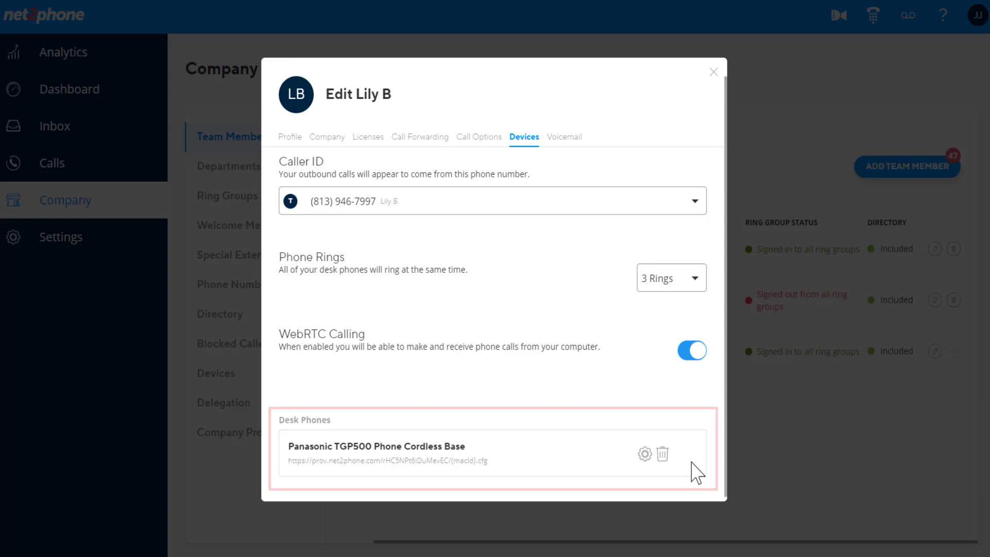
pyautogui.scroll(-1, 693, 470)
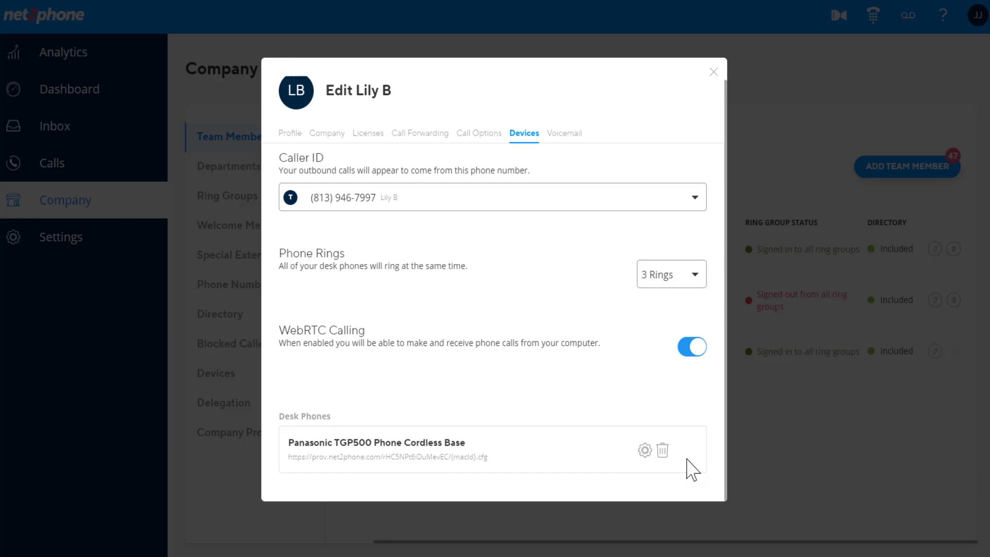
# Review the Panasonic TGP500 desk phone settings without changes, then bring up the member's voicemail settings.
pyautogui.click(645, 451)
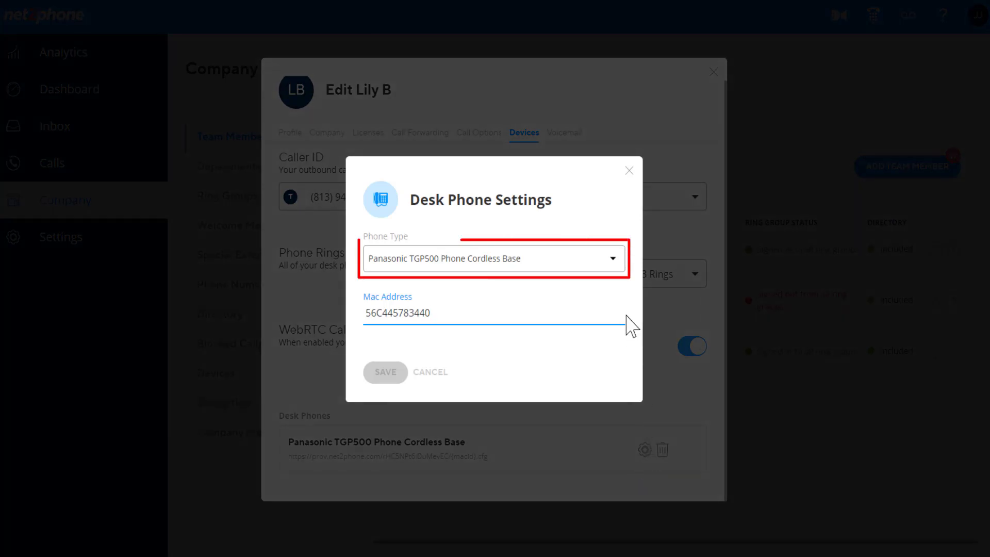
pyautogui.click(614, 259)
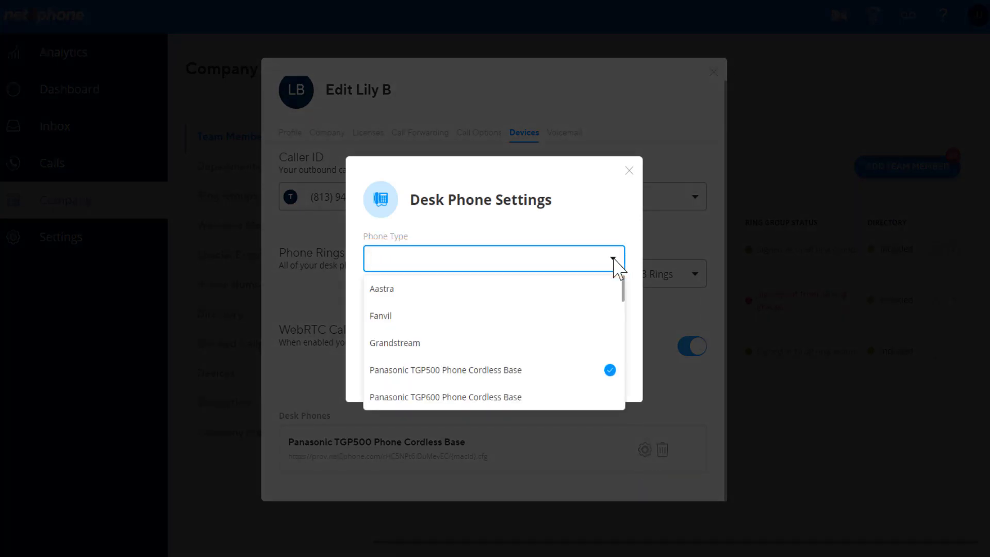
pyautogui.click(613, 258)
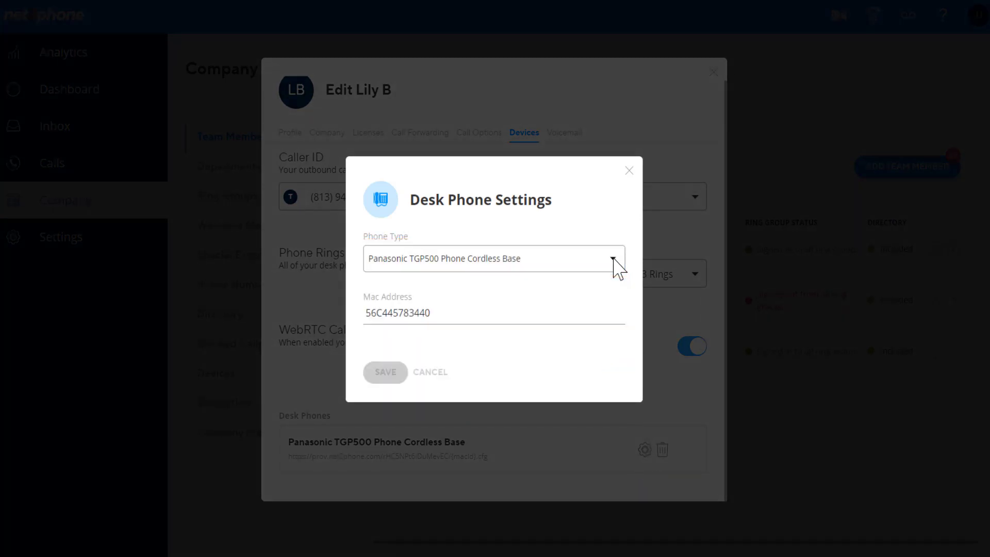
pyautogui.click(629, 171)
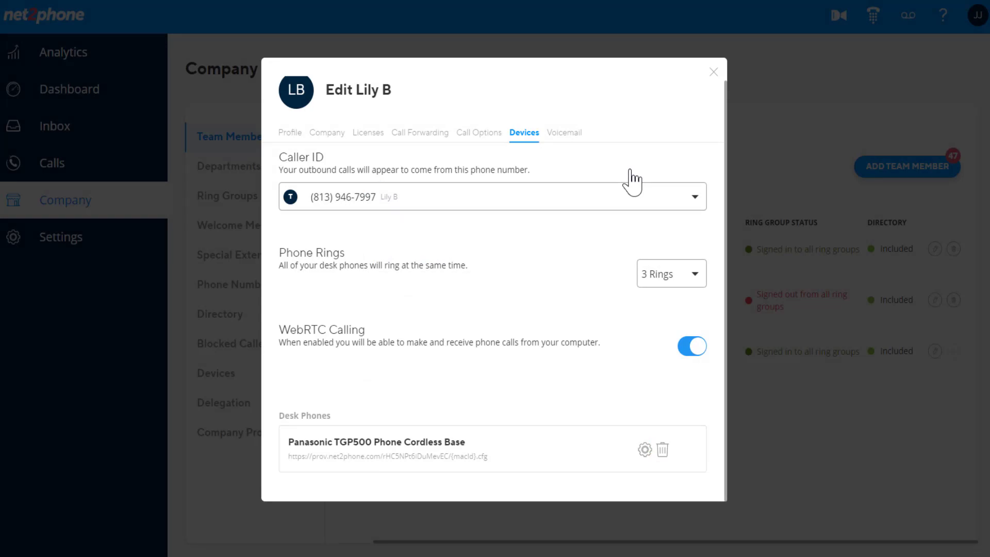
pyautogui.click(566, 140)
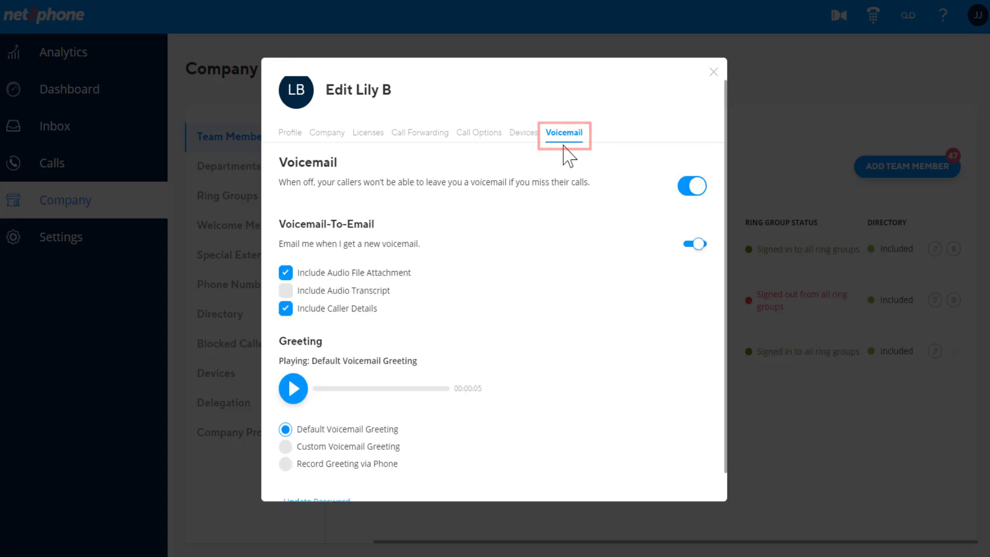
# Flip the voicemail toggle and select the Custom Voicemail Greeting option.
pyautogui.click(695, 192)
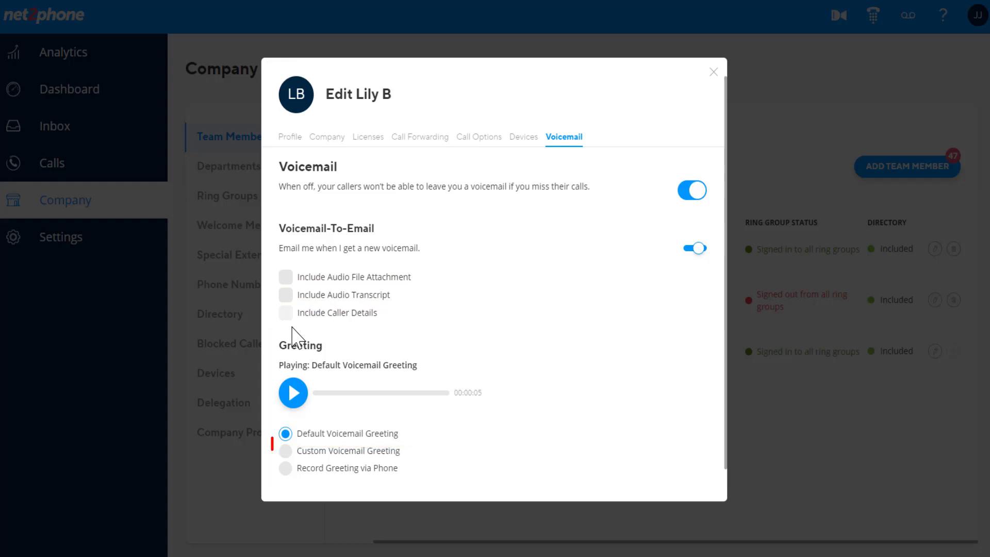
pyautogui.click(286, 451)
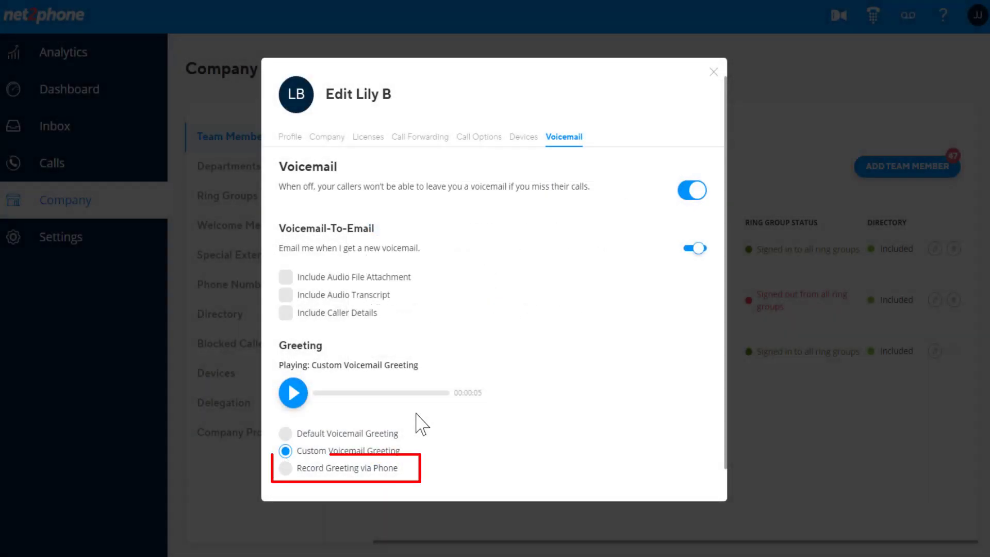
# Choose Record Greeting via Phone and enter the phone number to call for recording.
pyautogui.click(286, 469)
pyautogui.click(411, 359)
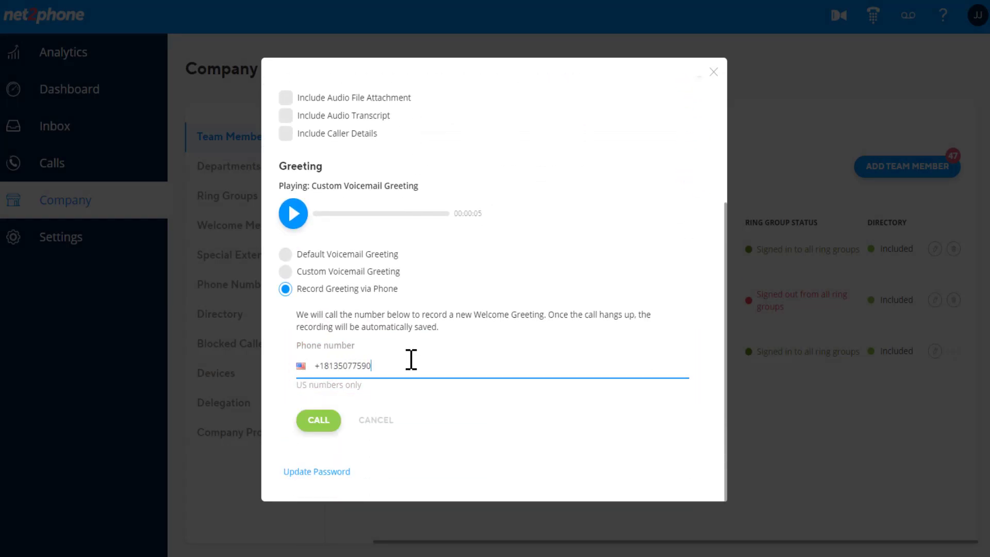